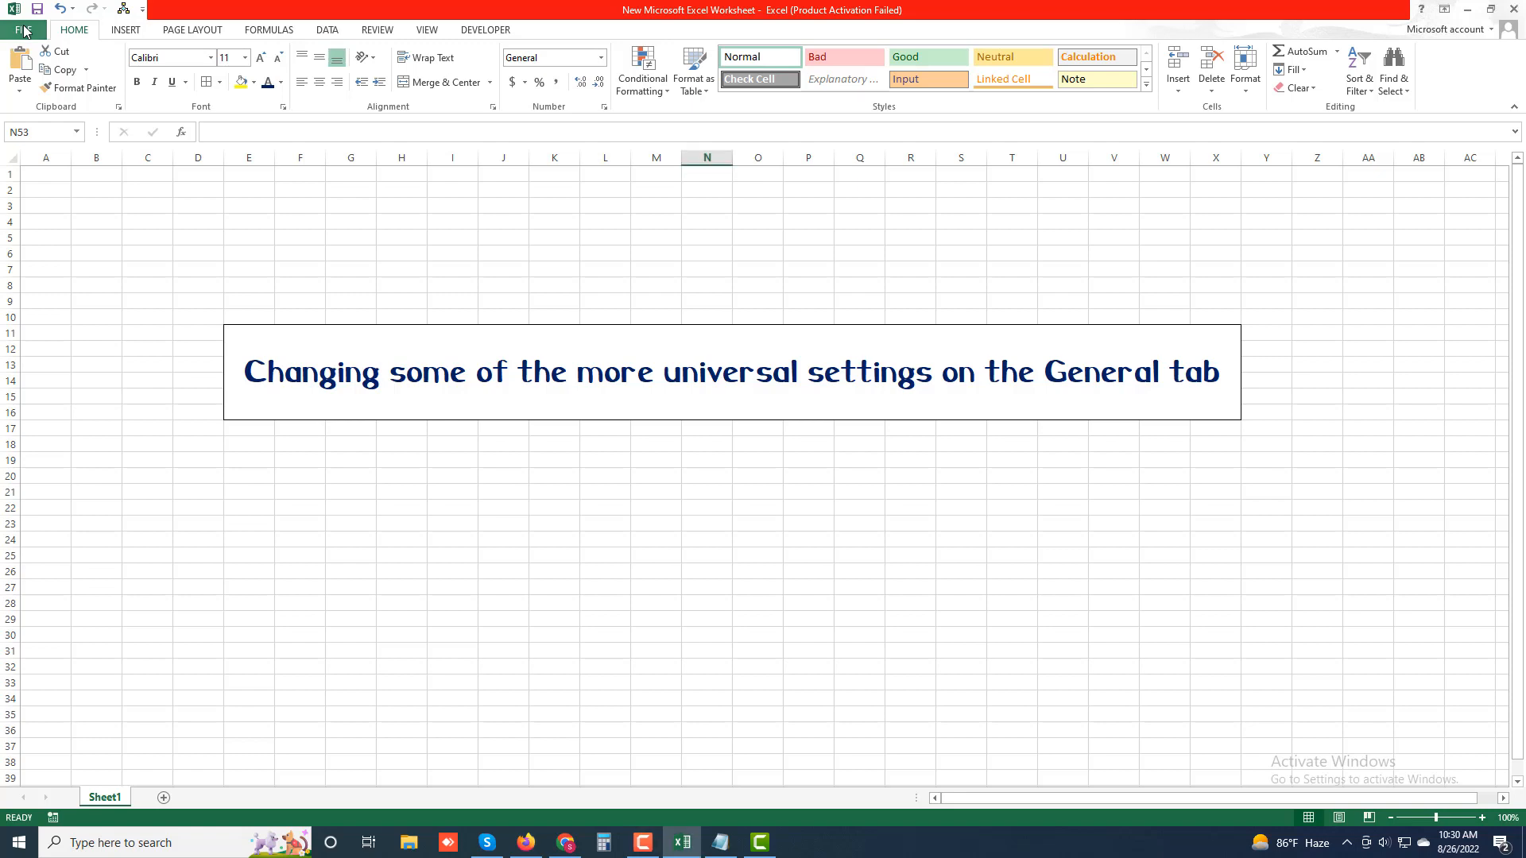
Open the Excel Options dialog at the General settings
{"action": "left_click", "coordinate": [24, 30]}
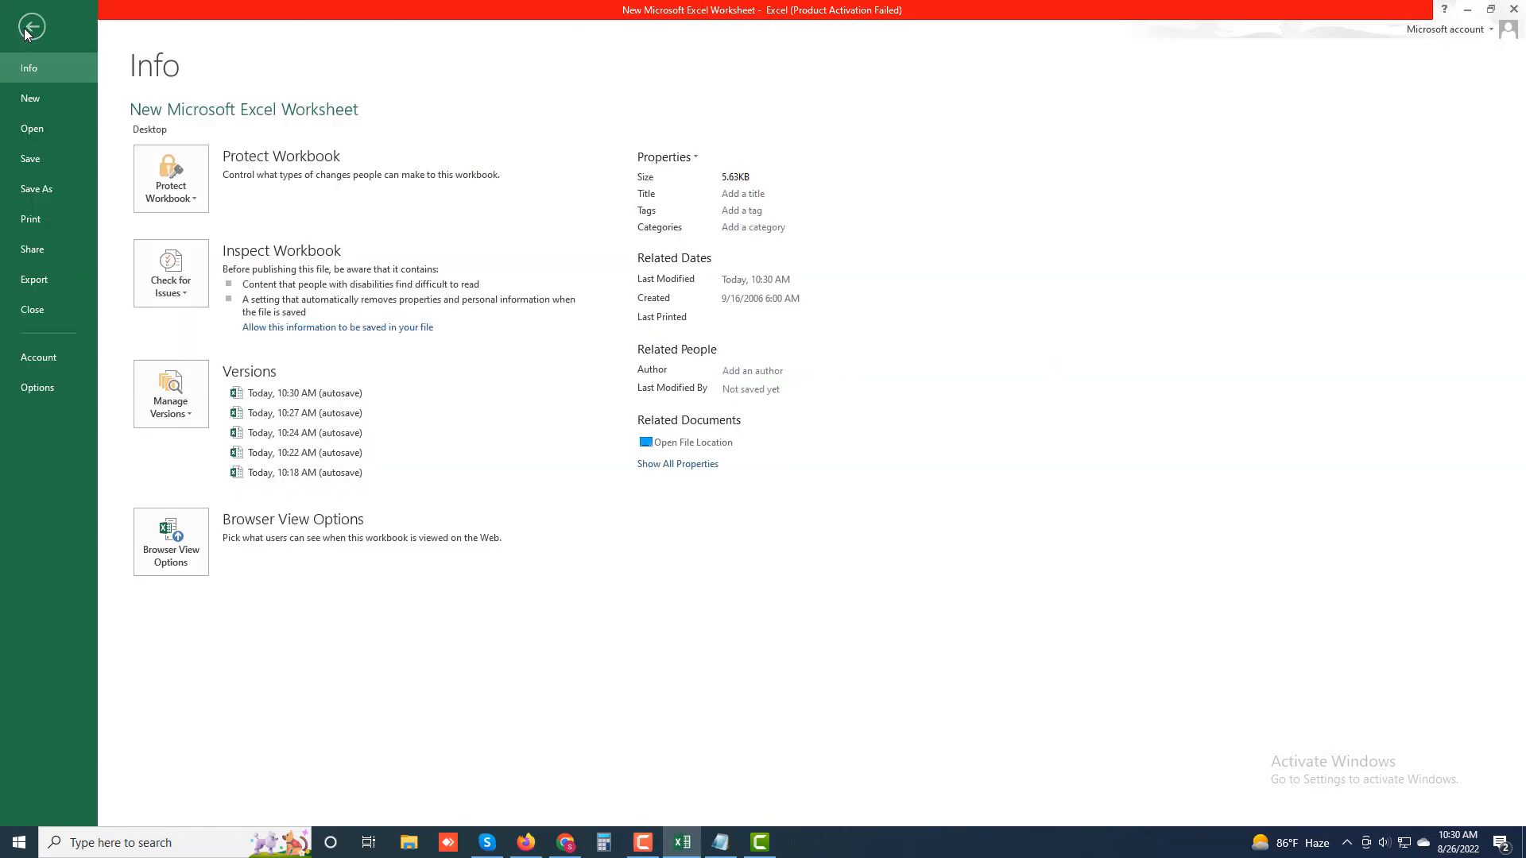
{"action": "left_click", "coordinate": [42, 387]}
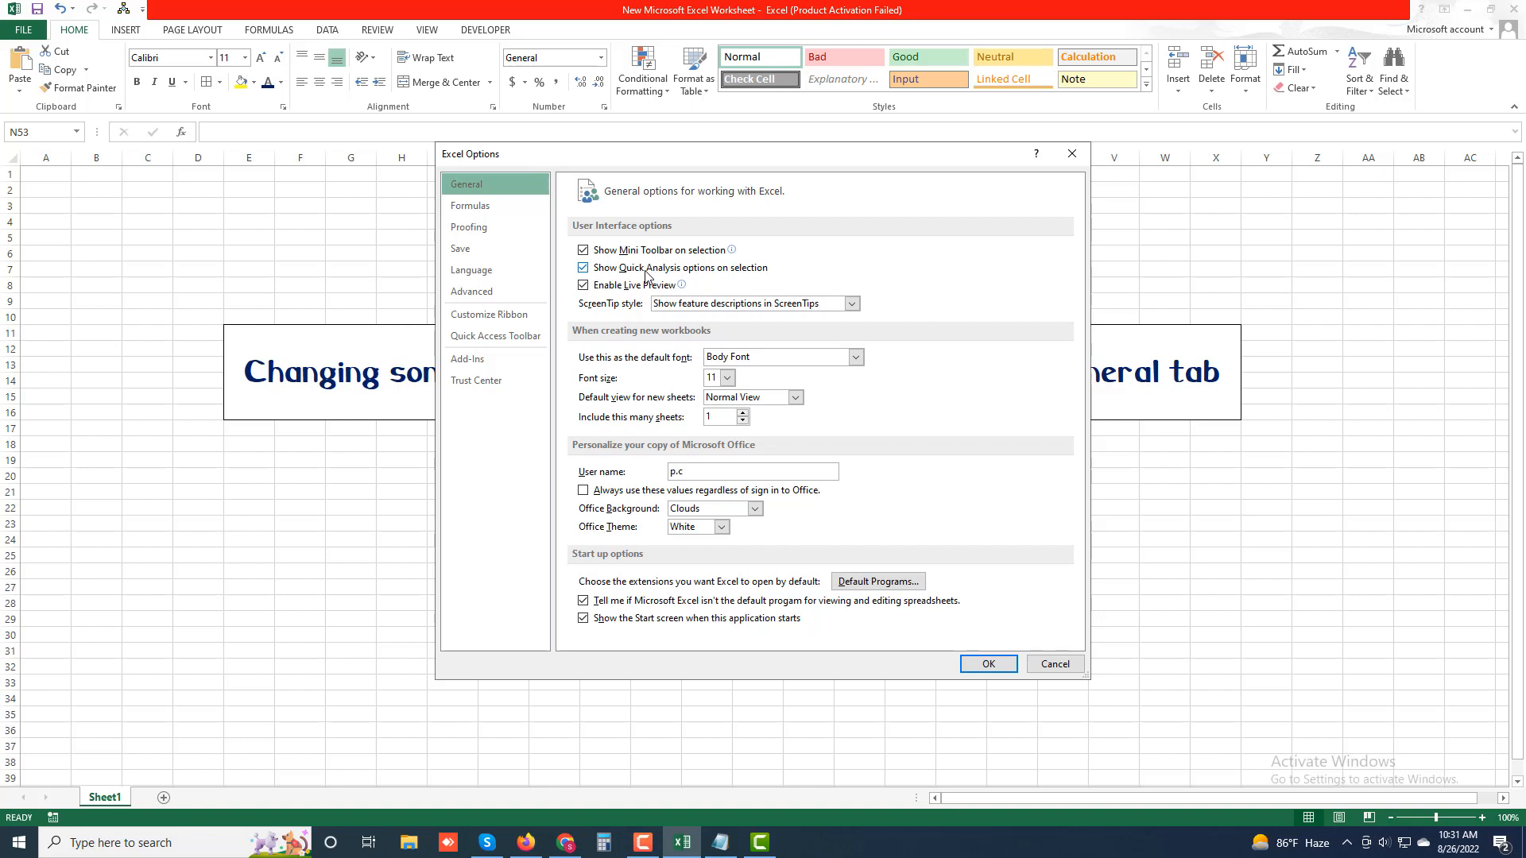
Switch the Mini Toolbar, Quick Analysis and Live Preview options off and back on
{"action": "left_click", "coordinate": [584, 251]}
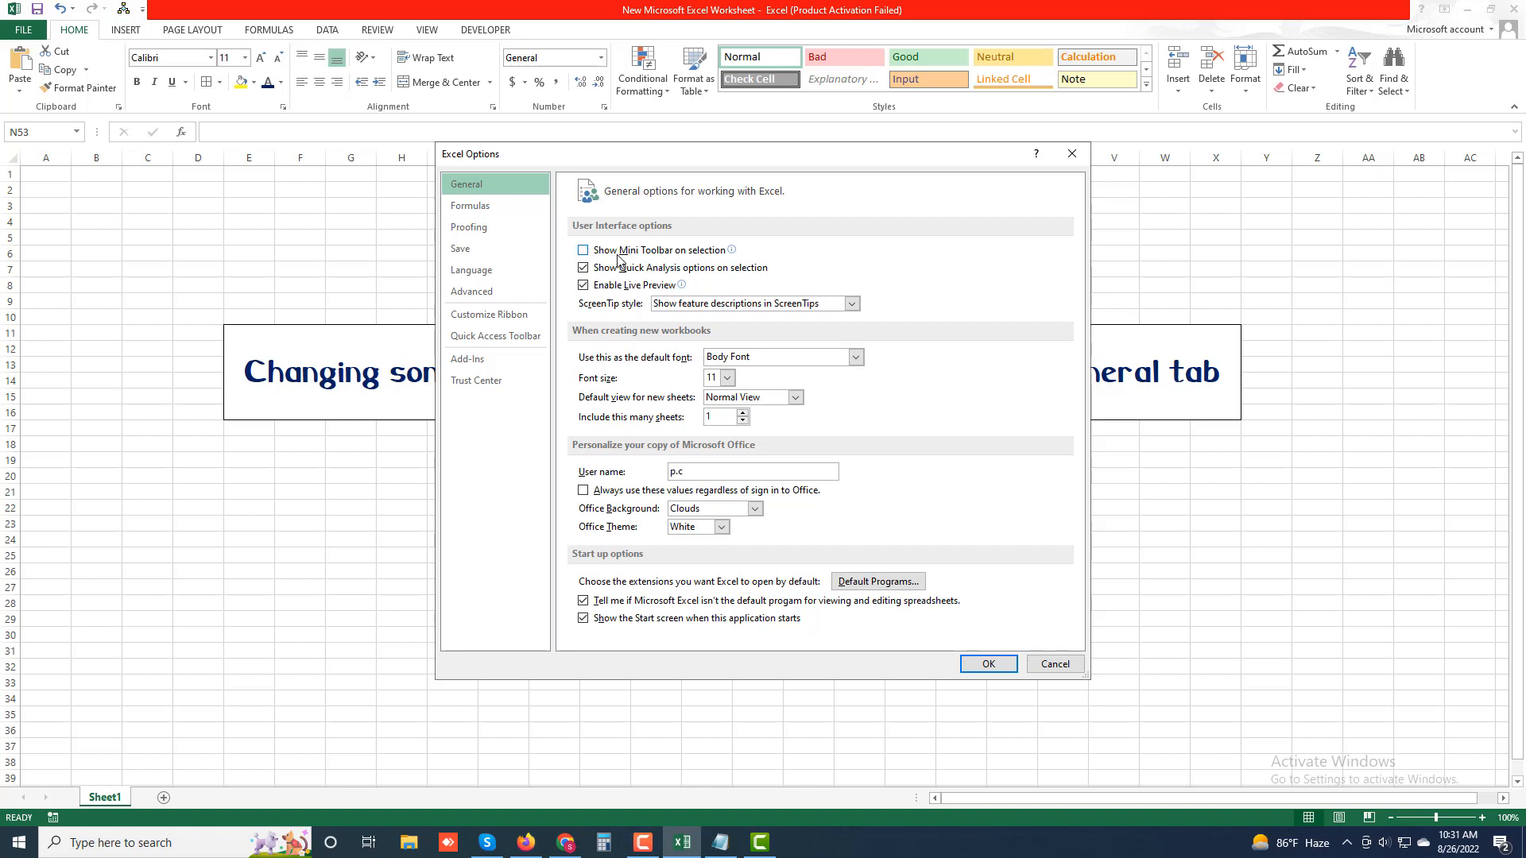
{"action": "left_click", "coordinate": [604, 254]}
{"action": "left_click", "coordinate": [755, 274]}
{"action": "left_click", "coordinate": [753, 275]}
{"action": "left_click", "coordinate": [754, 275]}
{"action": "left_click", "coordinate": [634, 288]}
{"action": "left_click", "coordinate": [615, 289]}
Set the default font for new workbooks to Times New Roman with a font size of 12
{"action": "left_click", "coordinate": [834, 357]}
{"action": "left_click", "coordinate": [856, 357]}
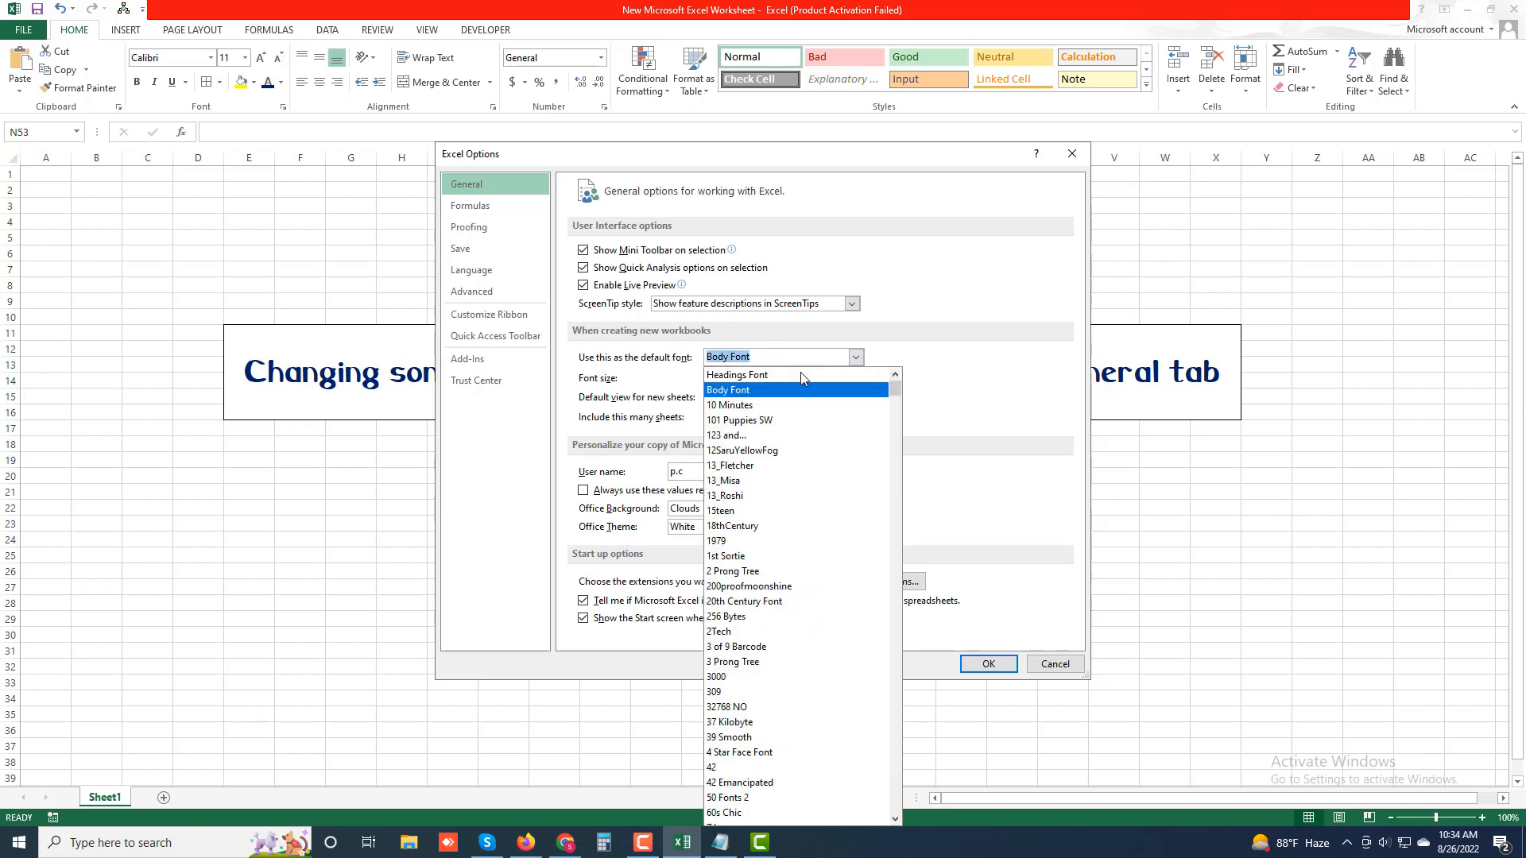
{"action": "scroll", "coordinate": [783, 503], "scroll_direction": "down", "scroll_amount": 5}
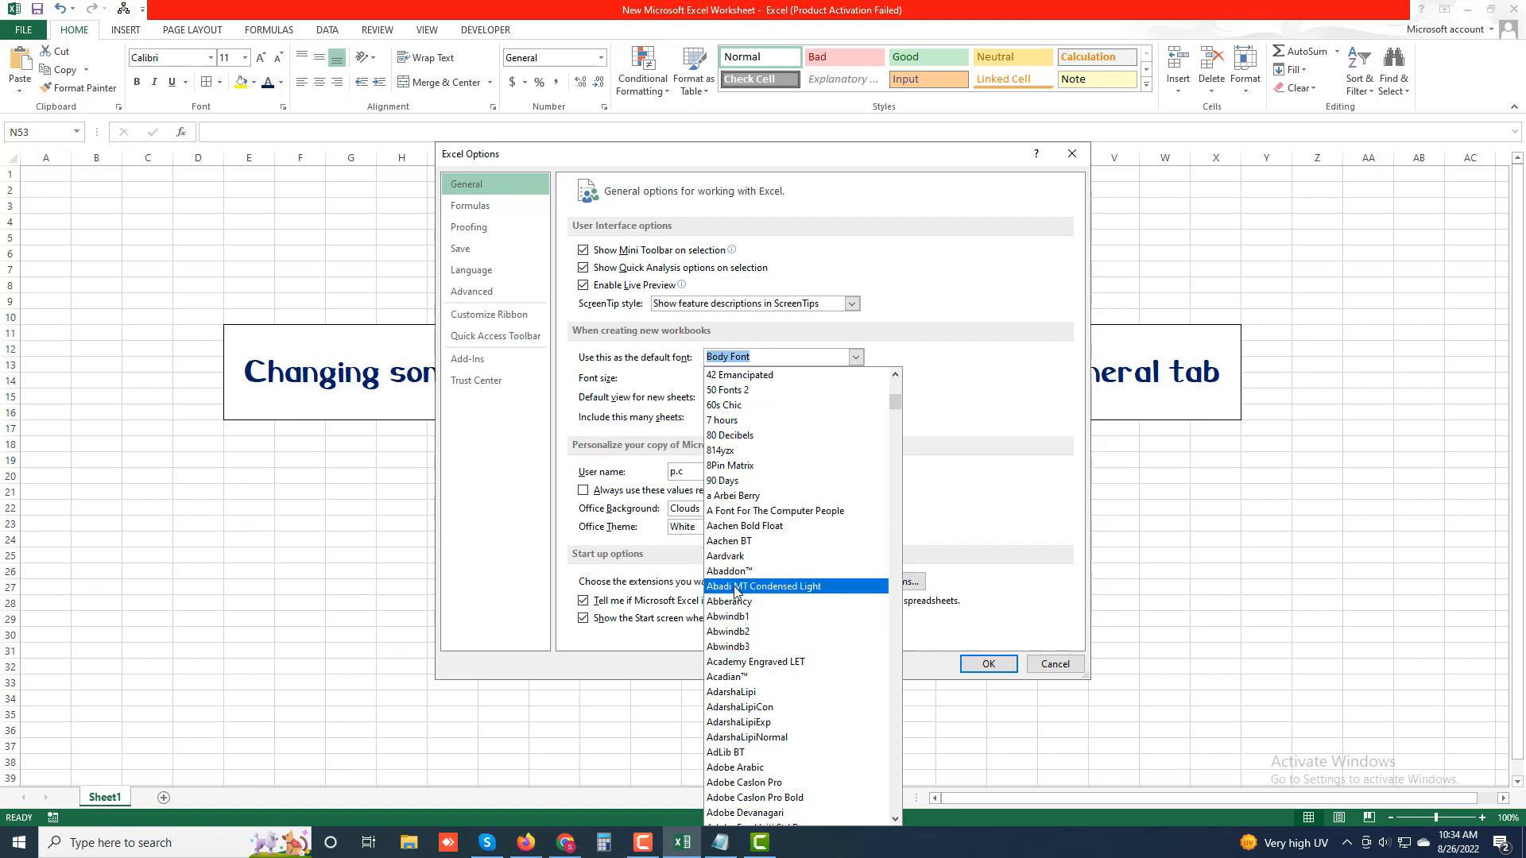
{"action": "scroll", "coordinate": [743, 556], "scroll_direction": "down", "scroll_amount": 8}
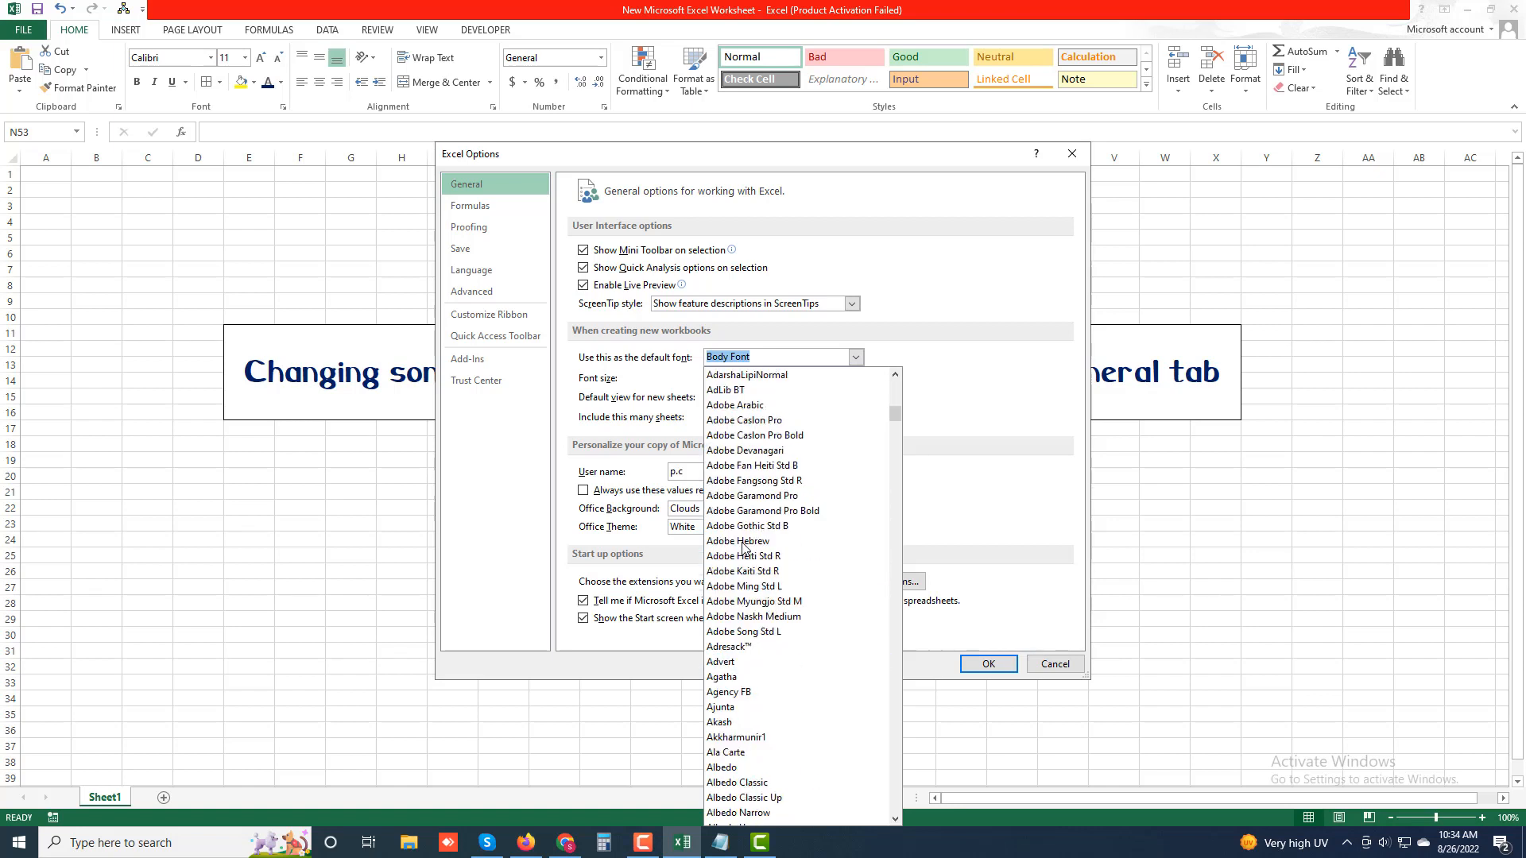
{"action": "scroll", "coordinate": [743, 546], "scroll_direction": "down", "scroll_amount": 10}
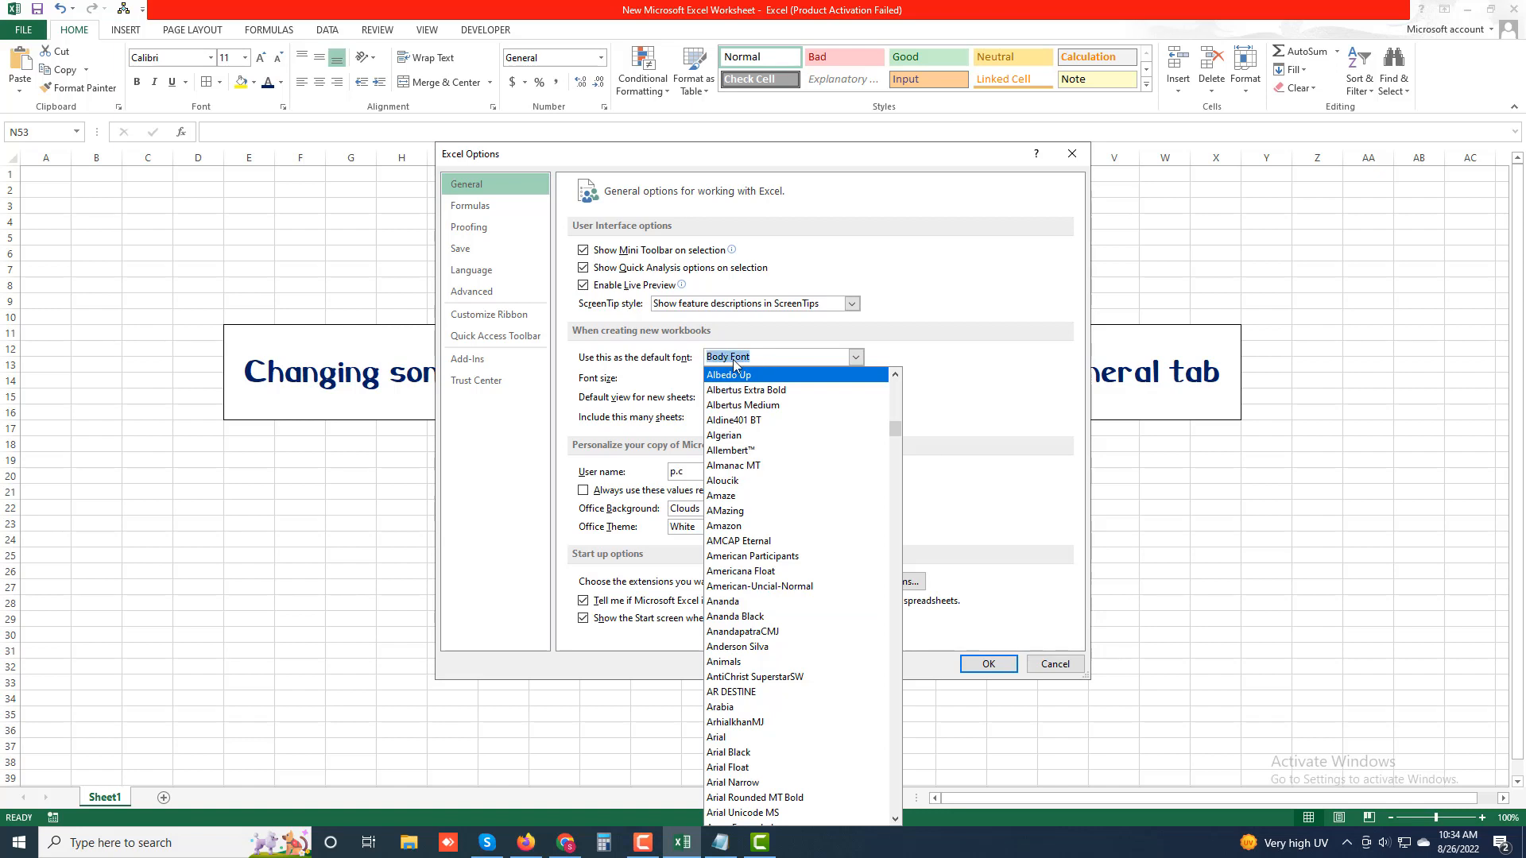
{"action": "type", "text": "Times New Roman"}
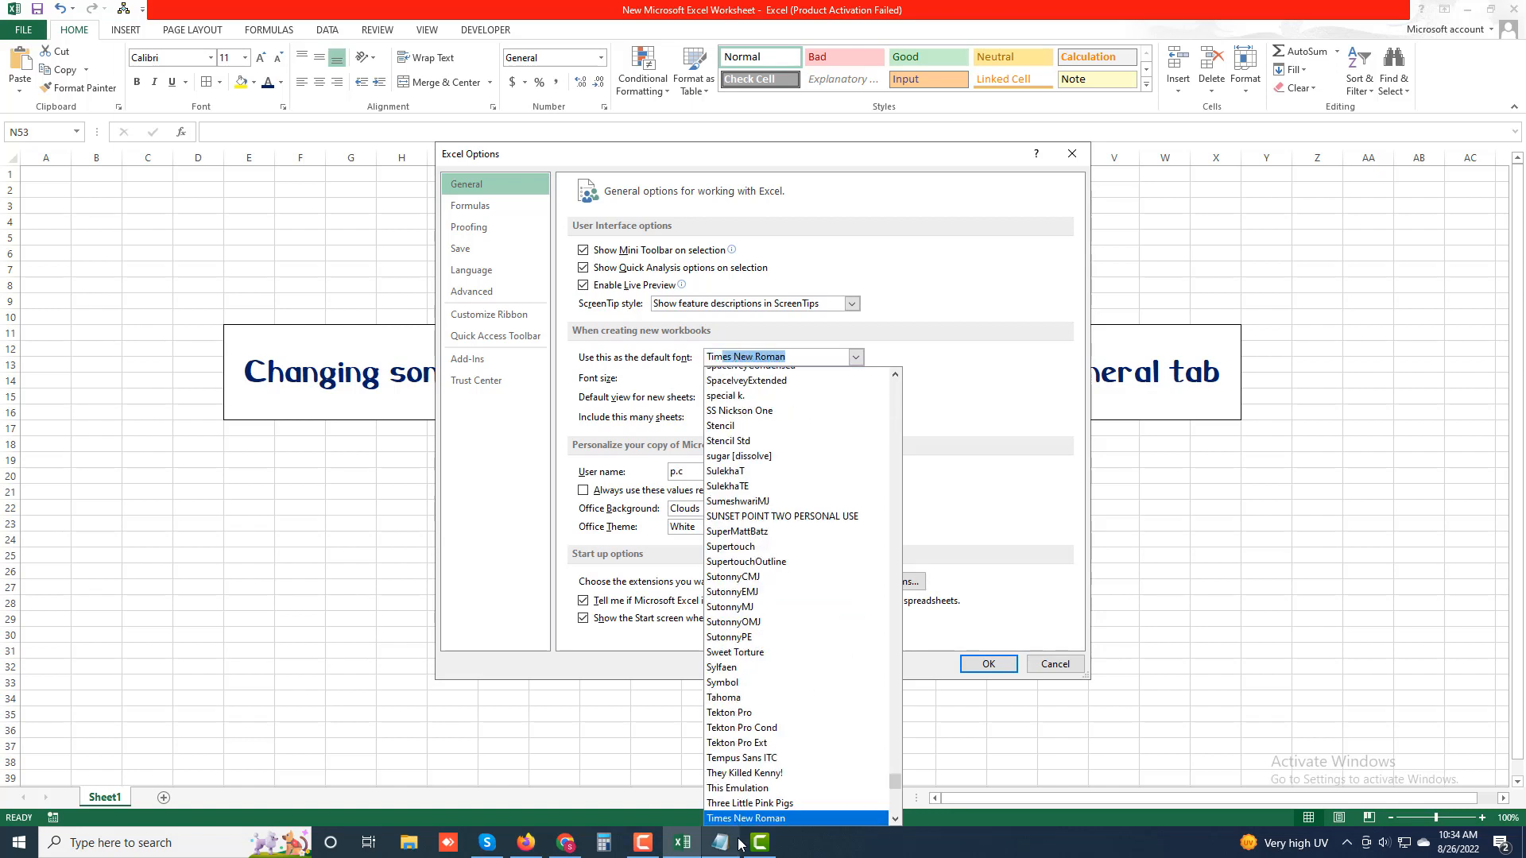
{"action": "left_click", "coordinate": [746, 818]}
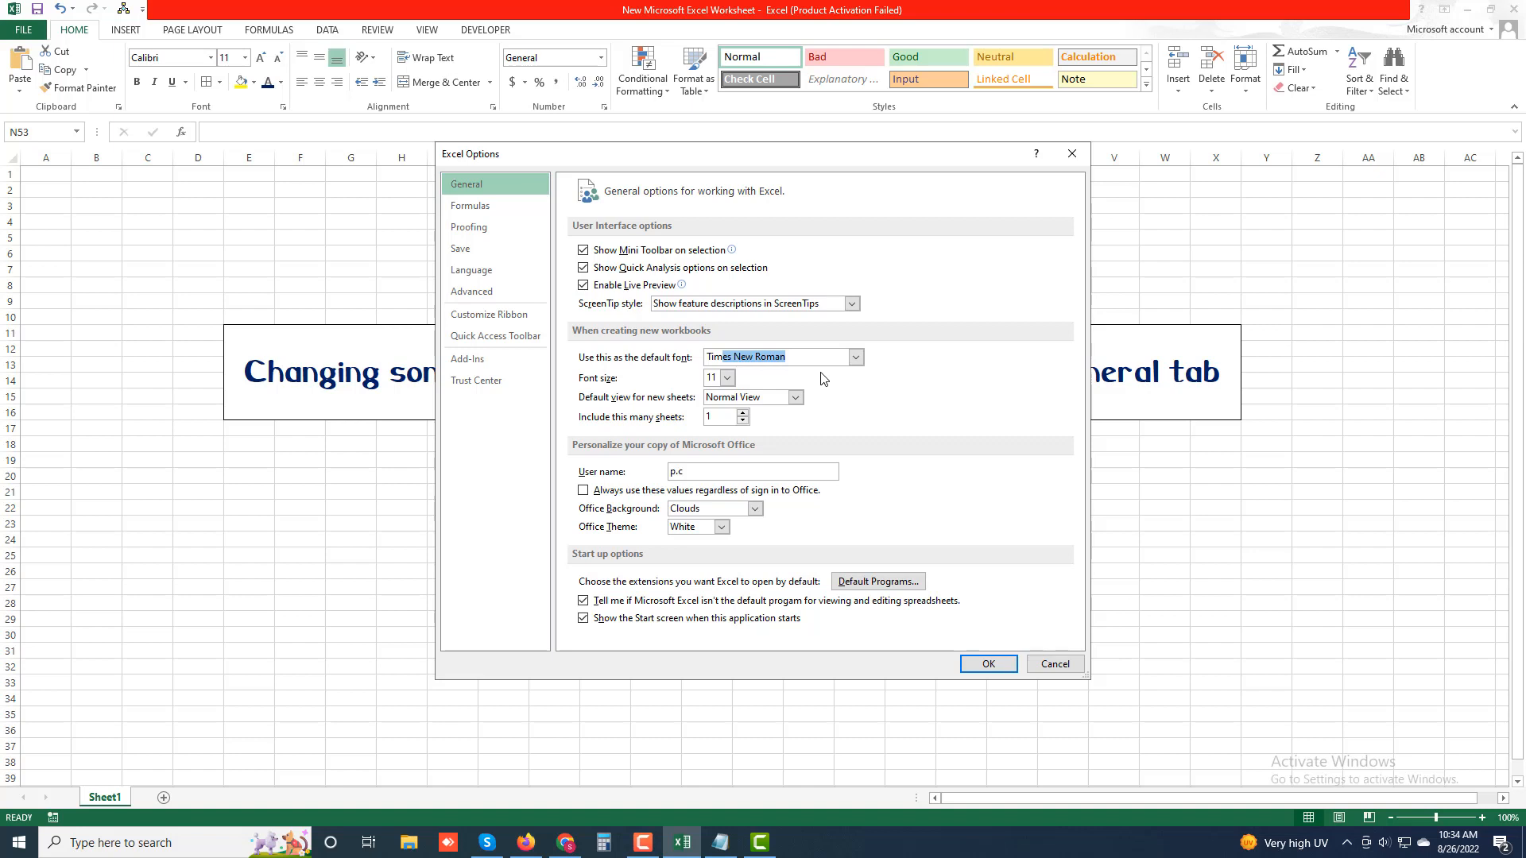
{"action": "left_click", "coordinate": [726, 378]}
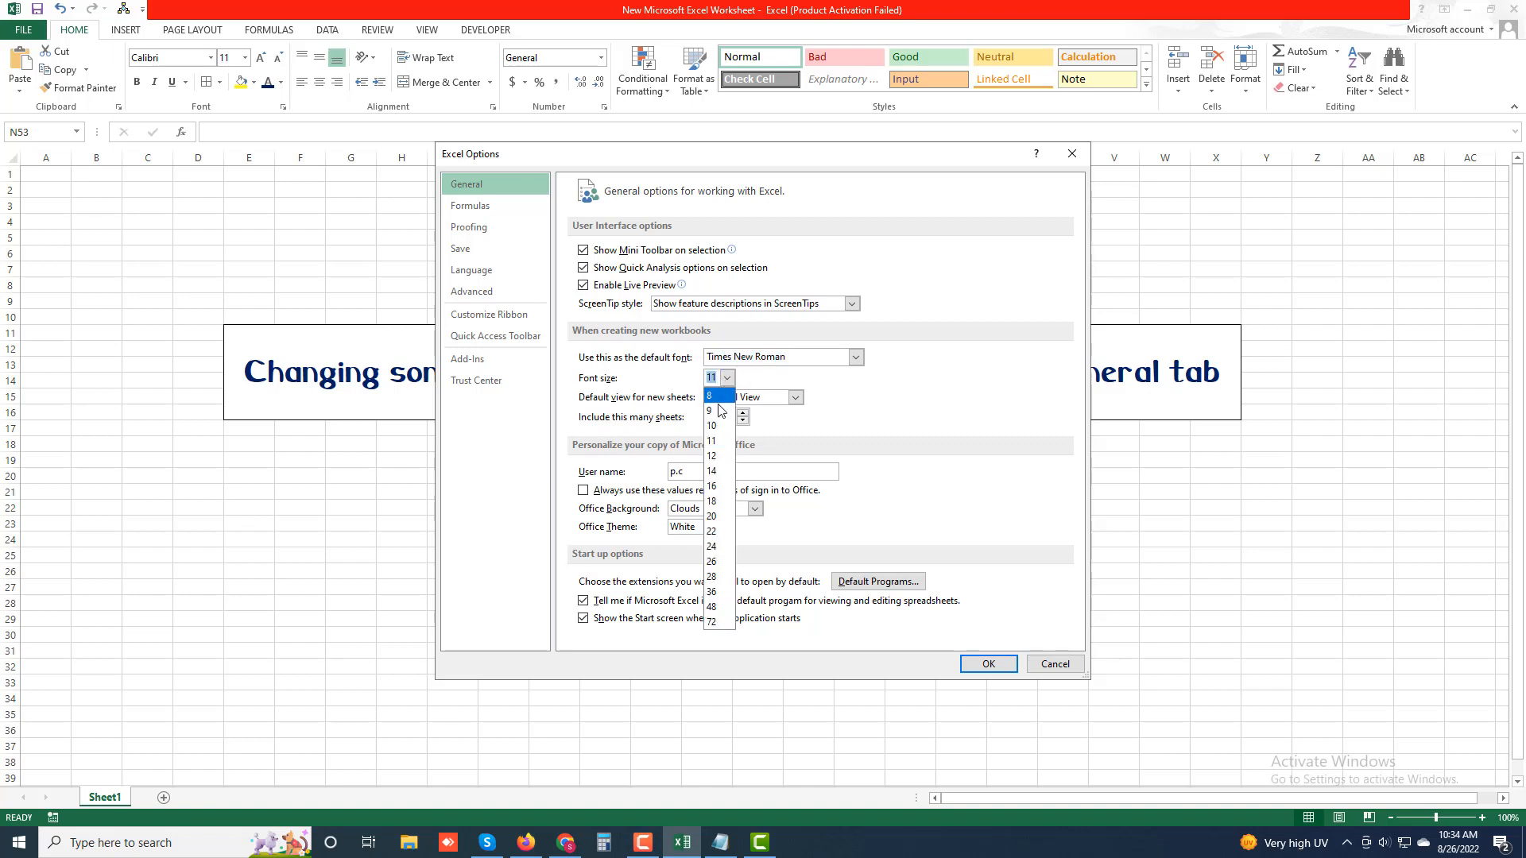
{"action": "left_click", "coordinate": [715, 456]}
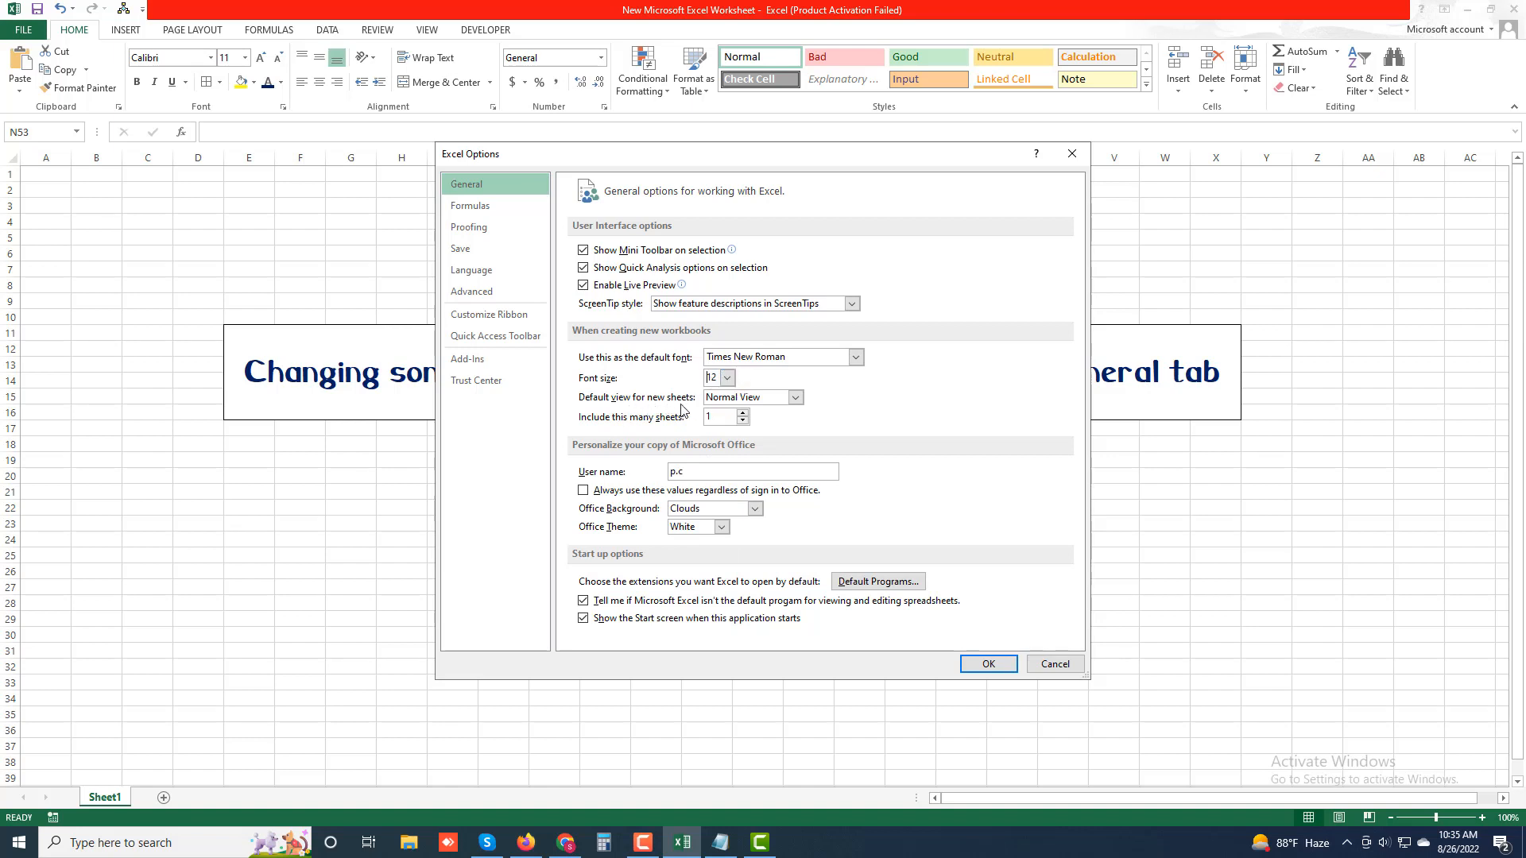
Check the default view choices for new sheets and try different sheet counts for new workbooks, returning the count to 1
{"action": "left_click", "coordinate": [794, 398]}
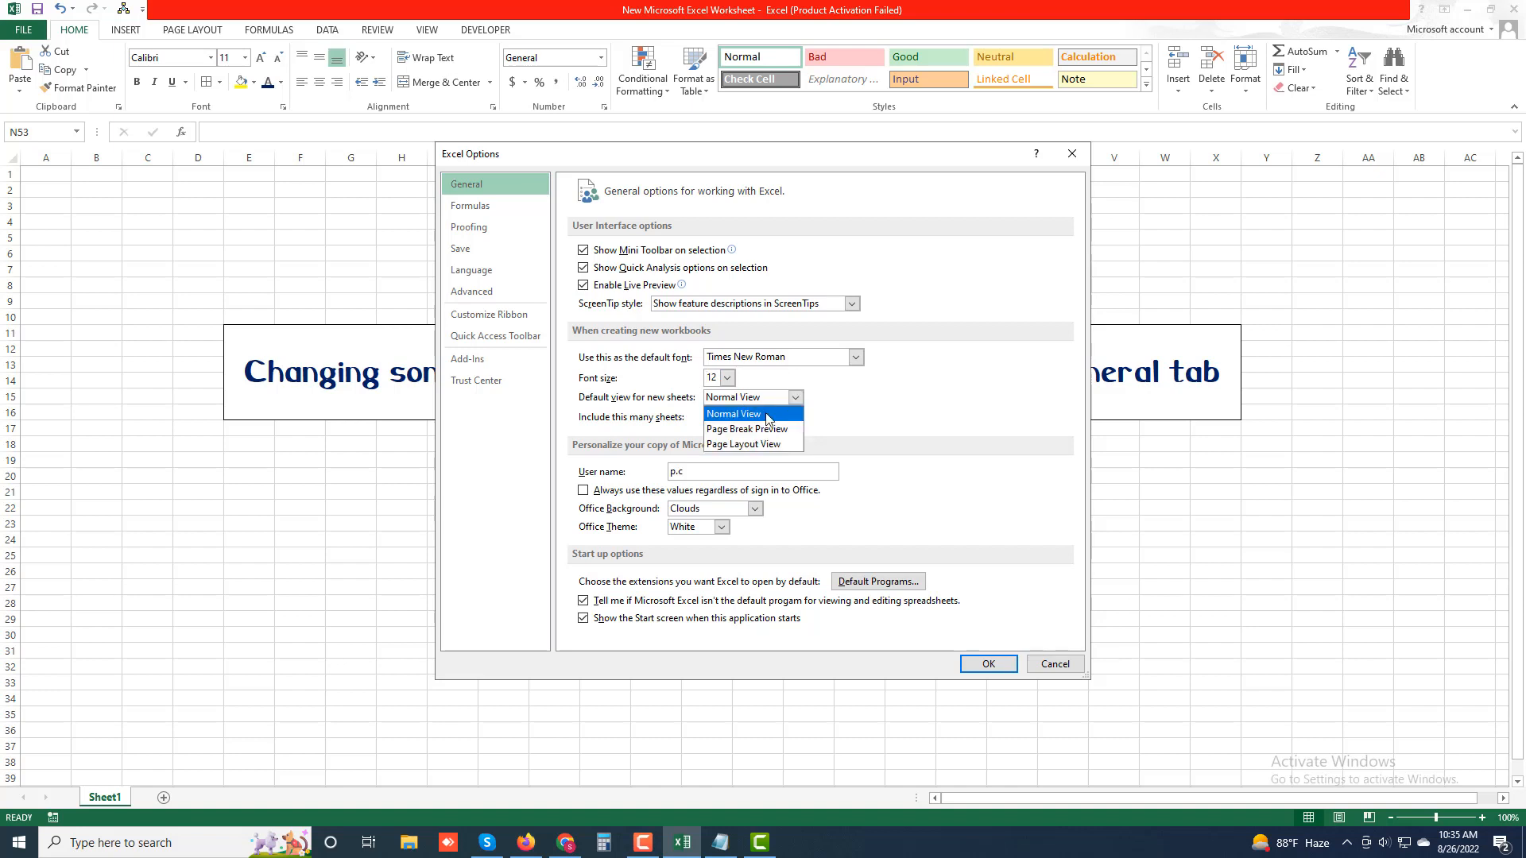
{"action": "left_click", "coordinate": [891, 418]}
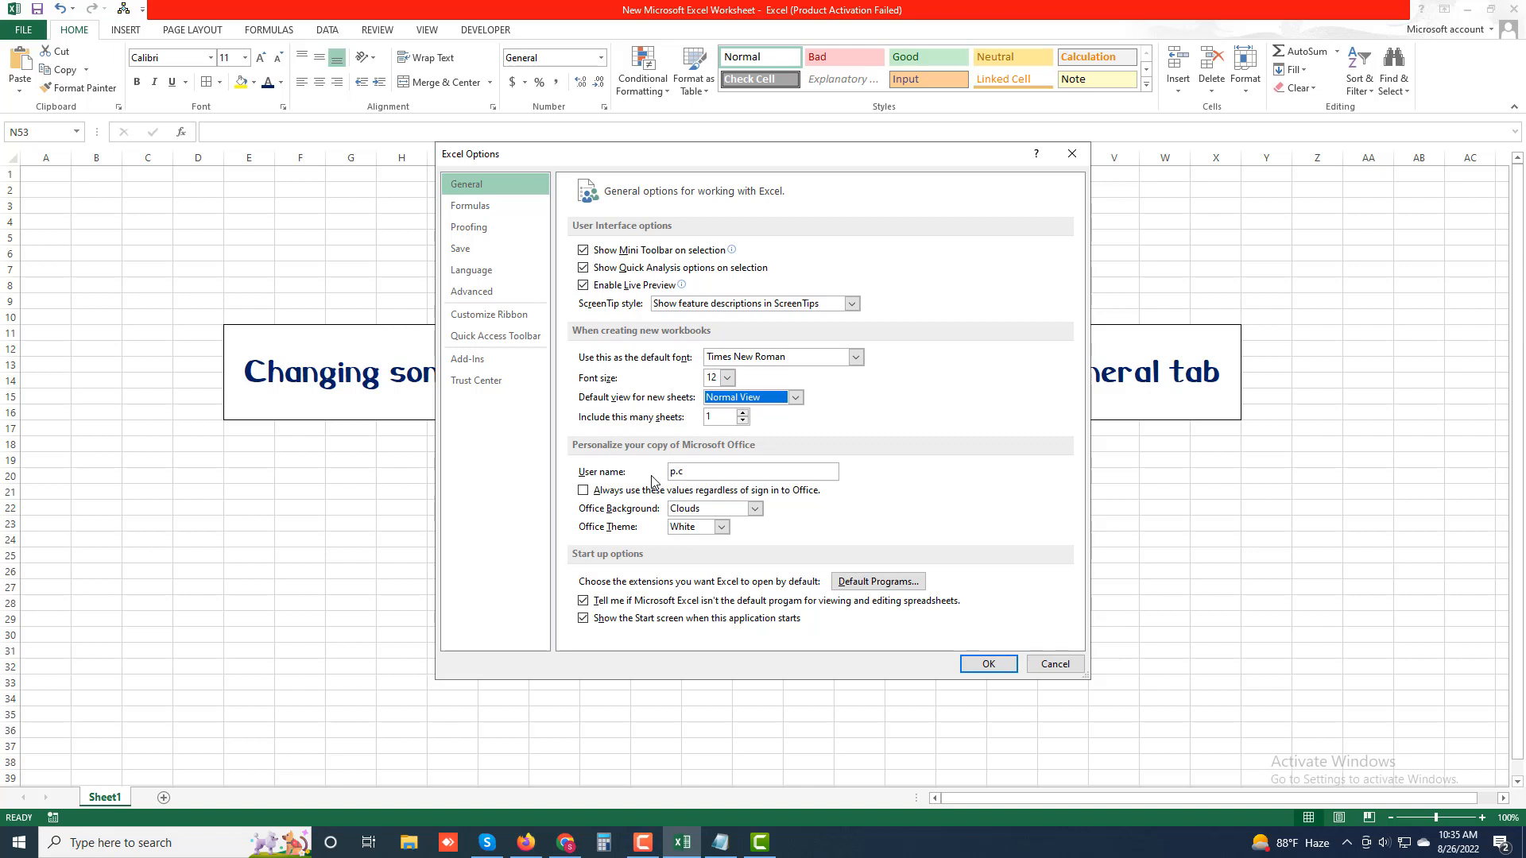
{"action": "left_click", "coordinate": [743, 421]}
{"action": "left_click", "coordinate": [743, 414]}
{"action": "left_click", "coordinate": [743, 415]}
{"action": "left_click", "coordinate": [742, 421]}
{"action": "left_click", "coordinate": [742, 422]}
{"action": "type", "text": "1"}
Set the Office user name to TECH INTELLECT and enable always using these values regardless of sign-in
{"action": "double_click", "coordinate": [695, 477]}
{"action": "type", "text": "TECH INTELLECT"}
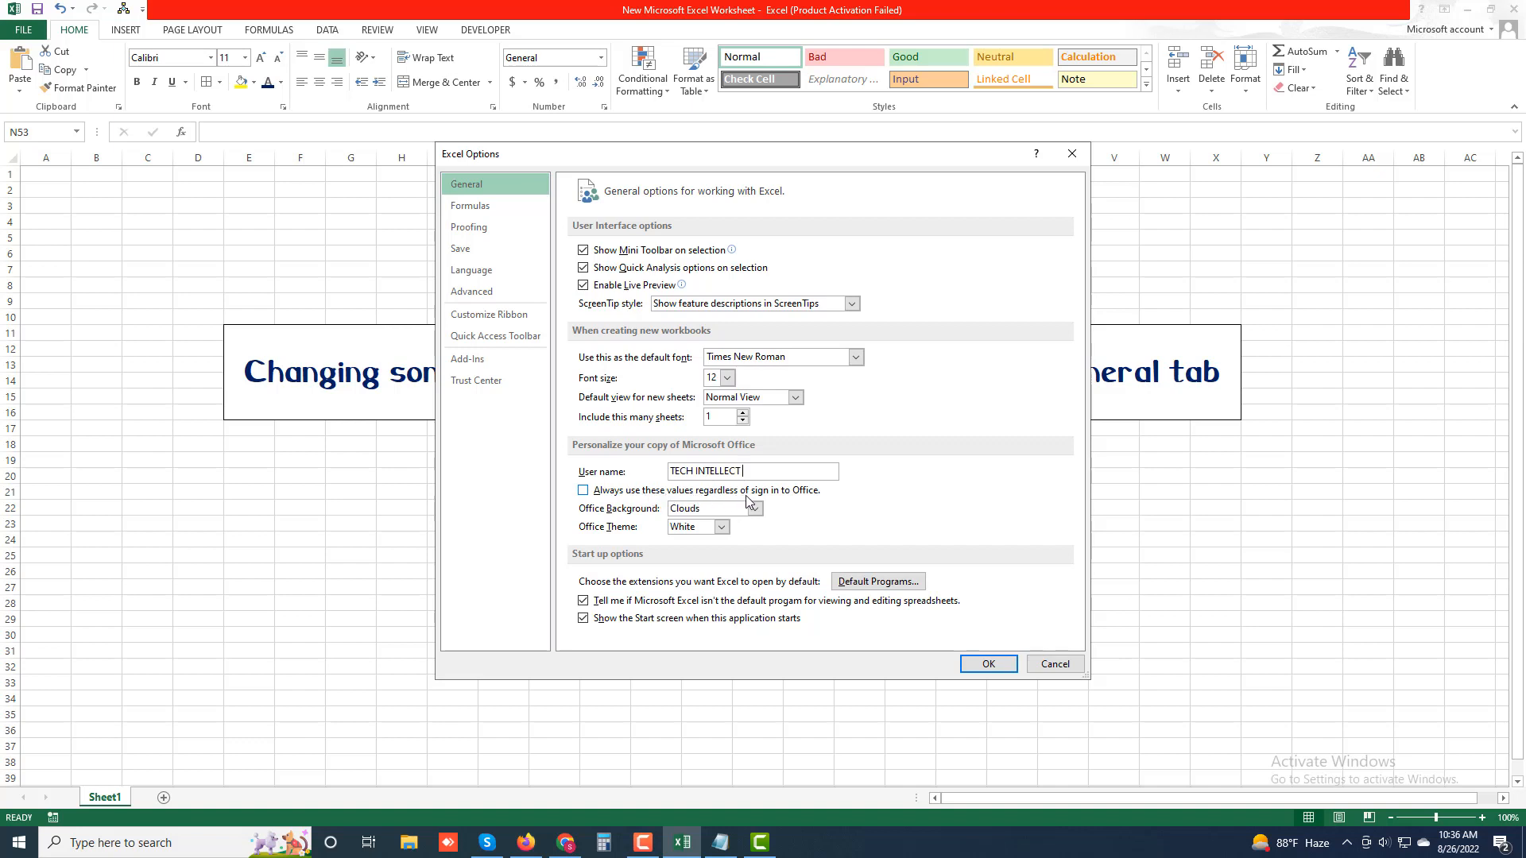
{"action": "left_click", "coordinate": [589, 497]}
Look through the available Office Background and Office Theme choices
{"action": "left_click", "coordinate": [755, 510]}
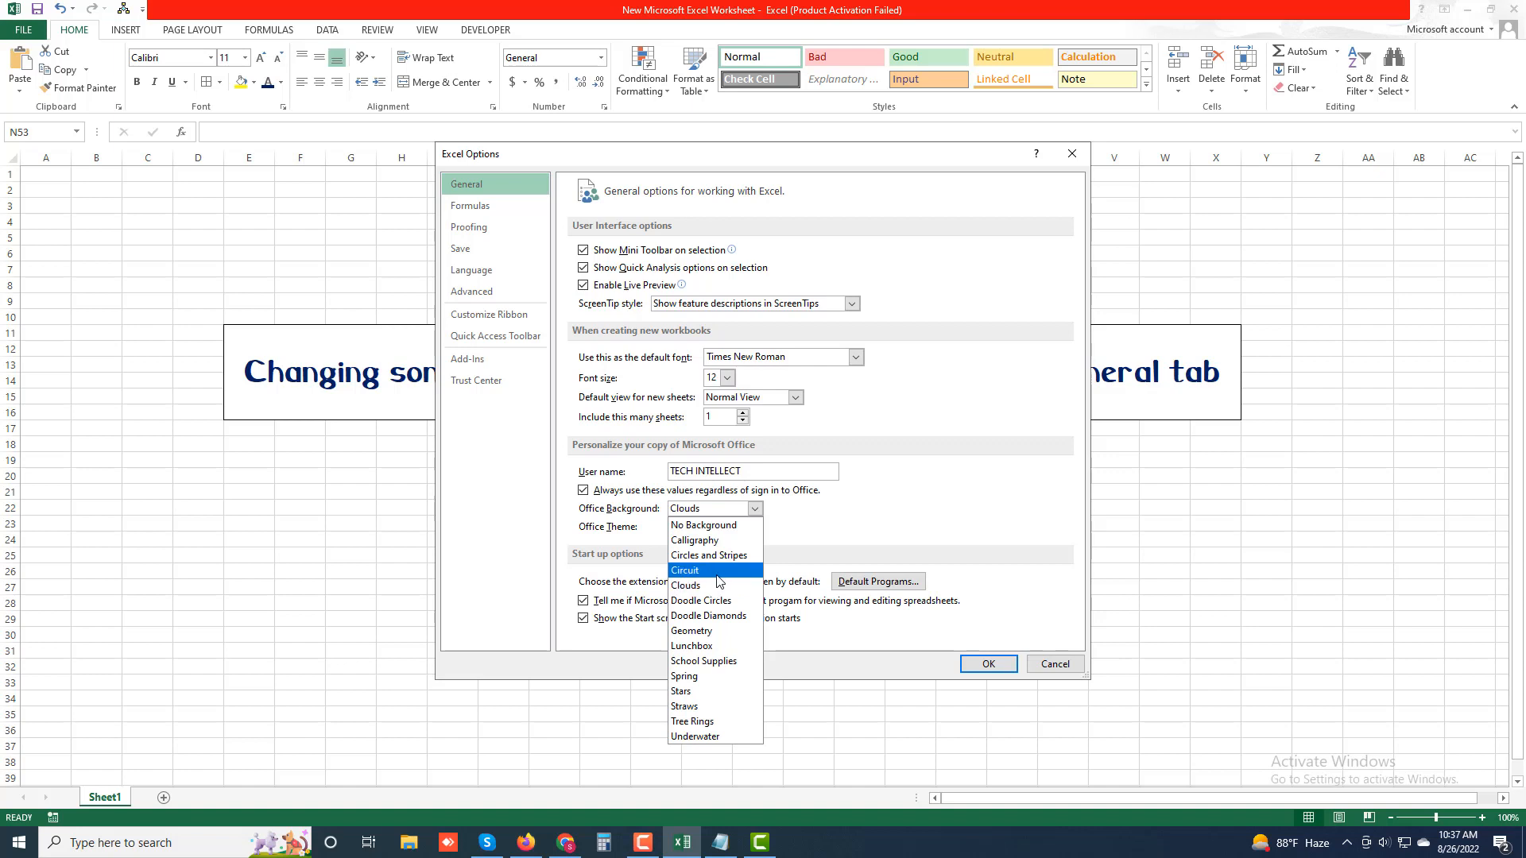
{"action": "left_click", "coordinate": [884, 502]}
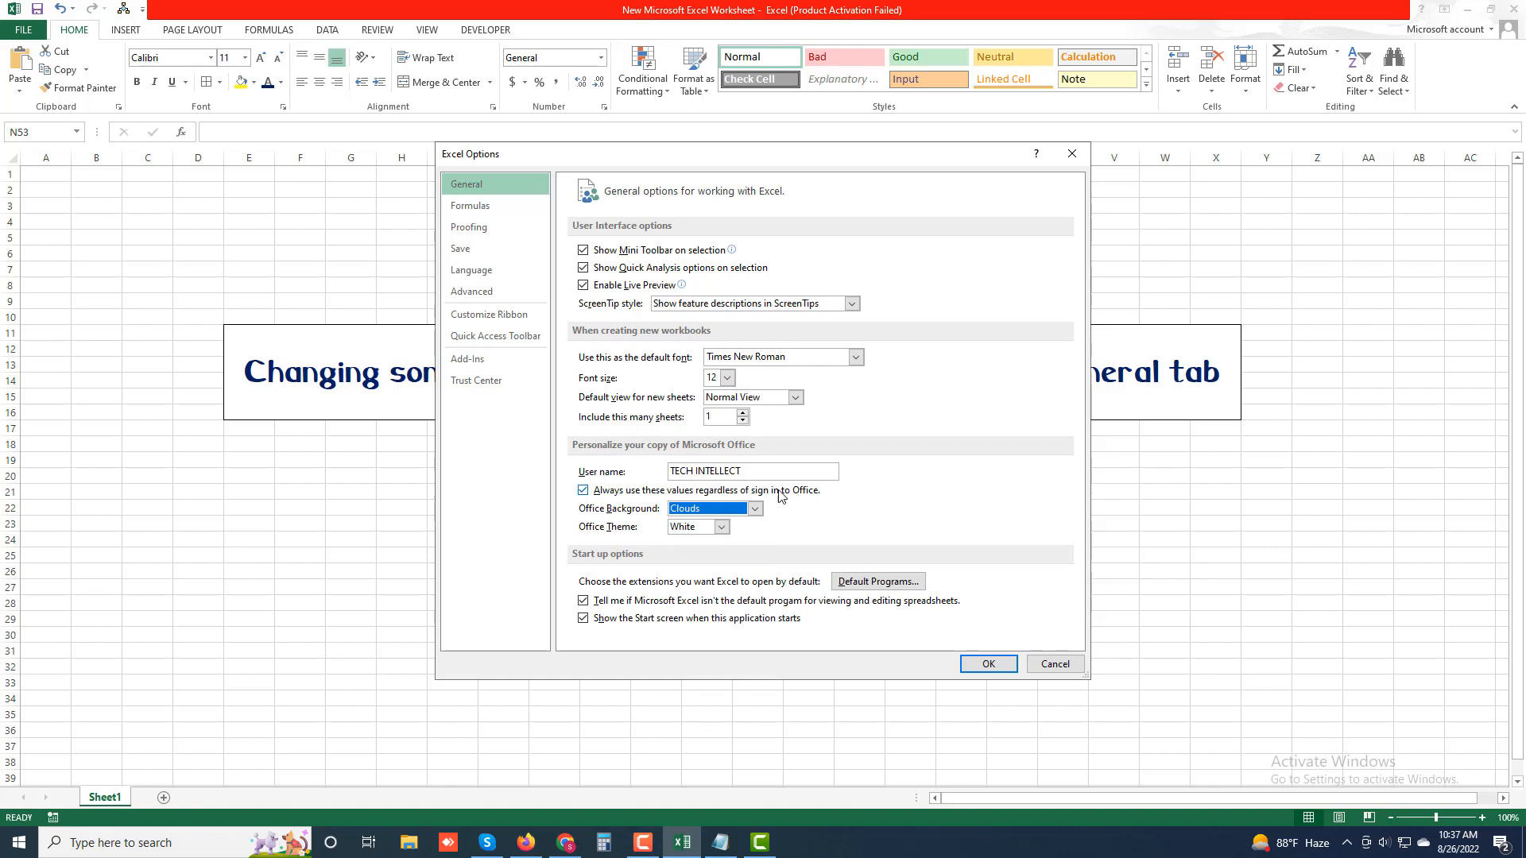
{"action": "left_click", "coordinate": [755, 510]}
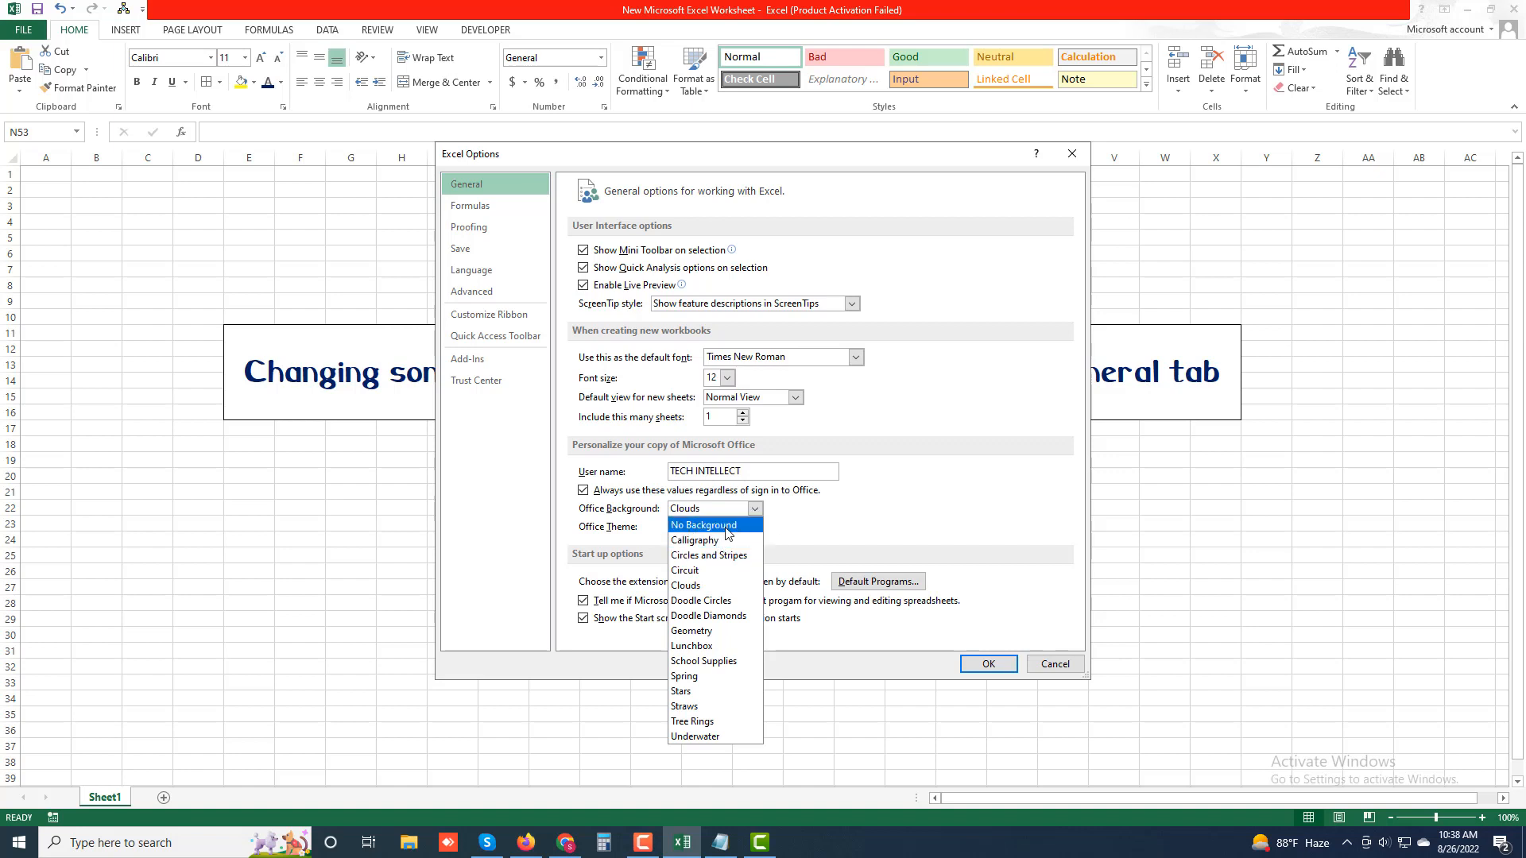
{"action": "left_click", "coordinate": [801, 530]}
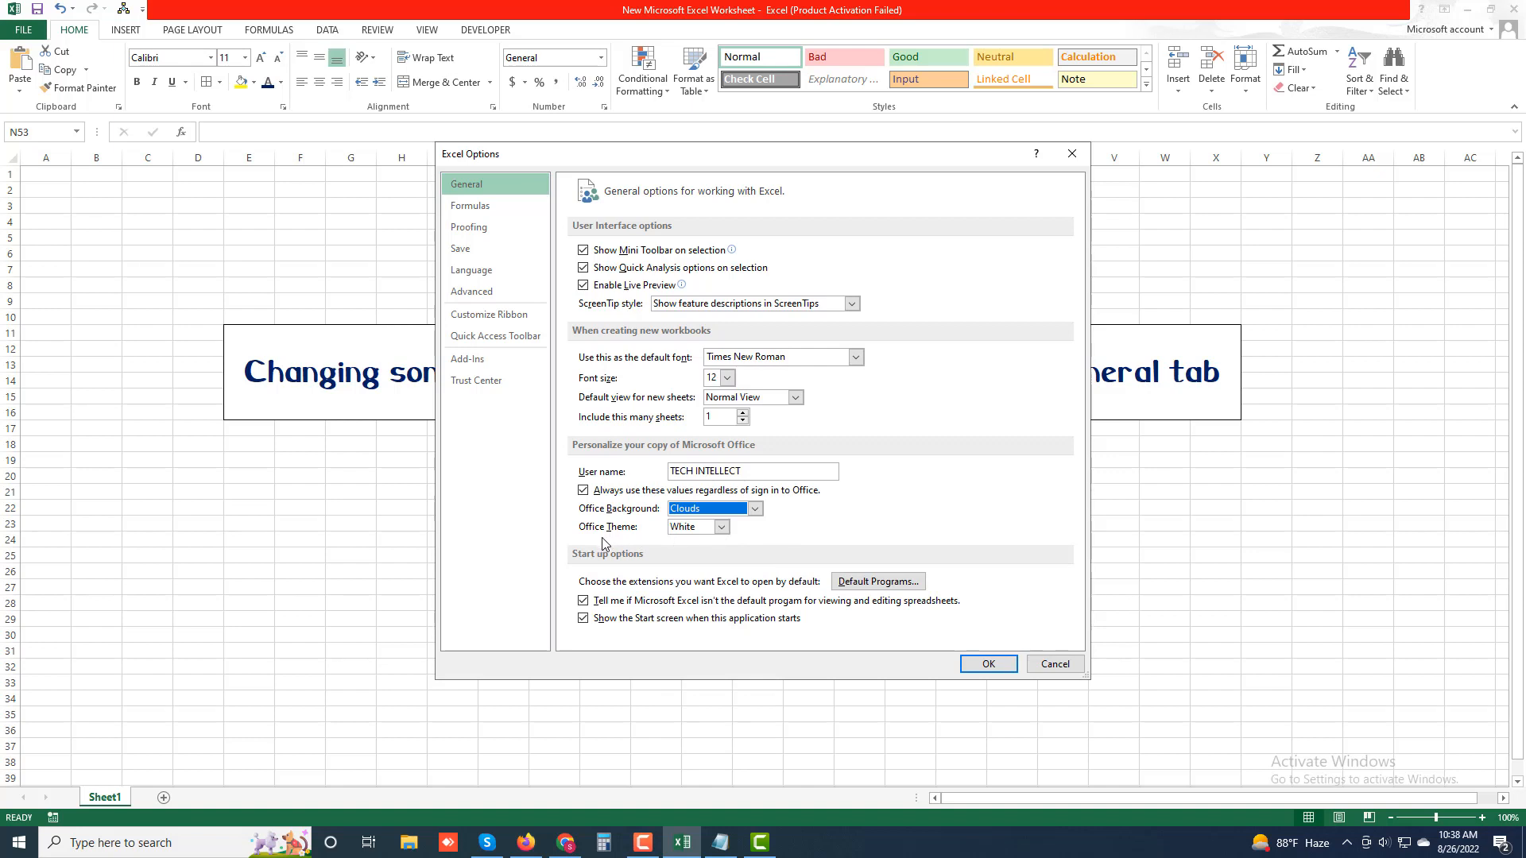
{"action": "left_click", "coordinate": [721, 528]}
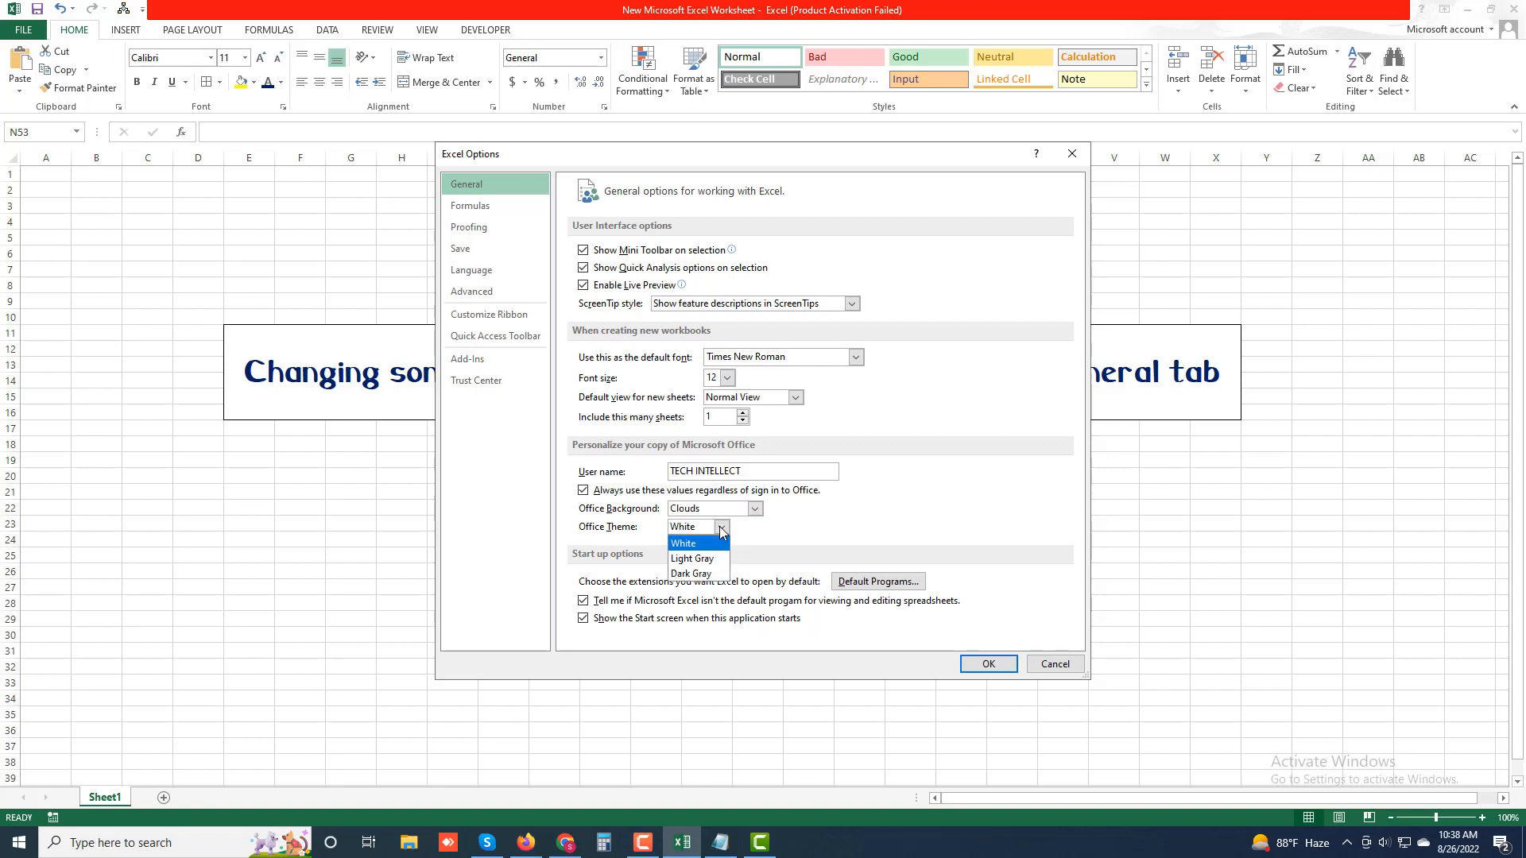